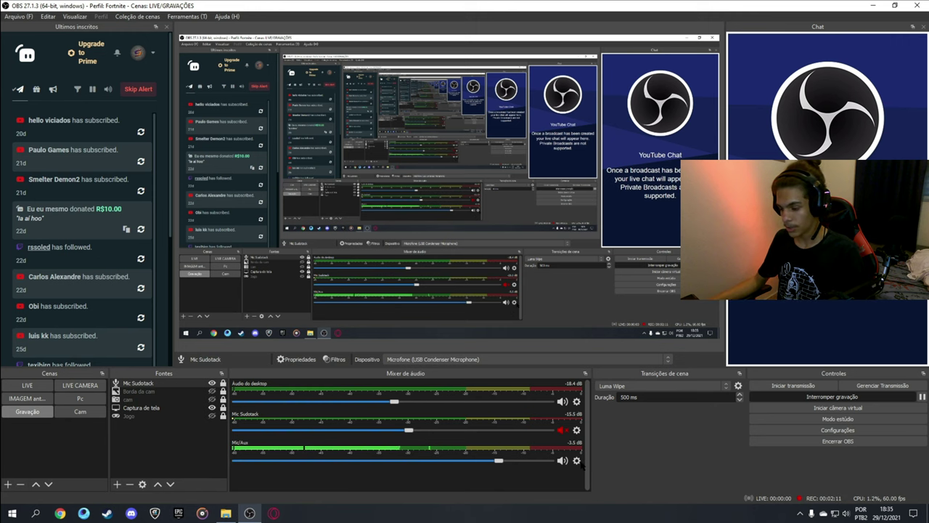
Step: Open the Mic/Aux filters, toggle the Ganho filter's effect for comparison, and close the filters
click(576, 460)
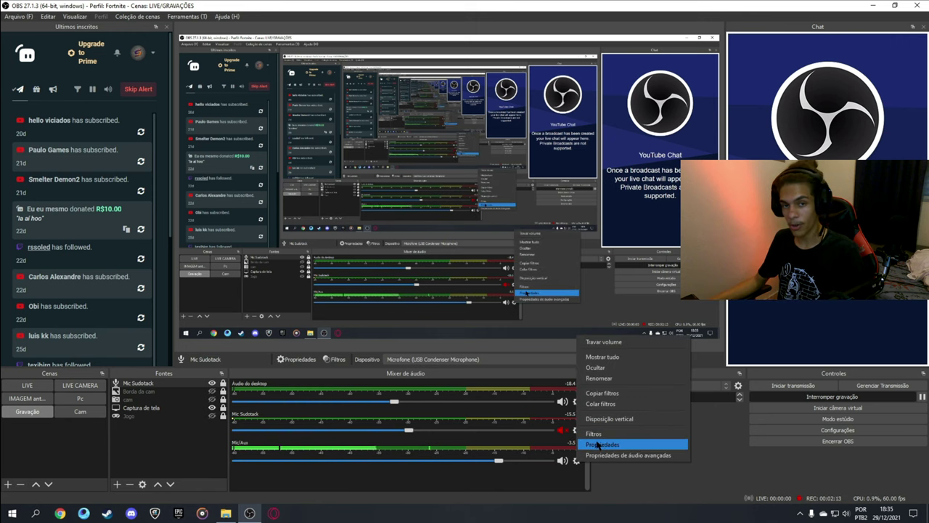
click(594, 433)
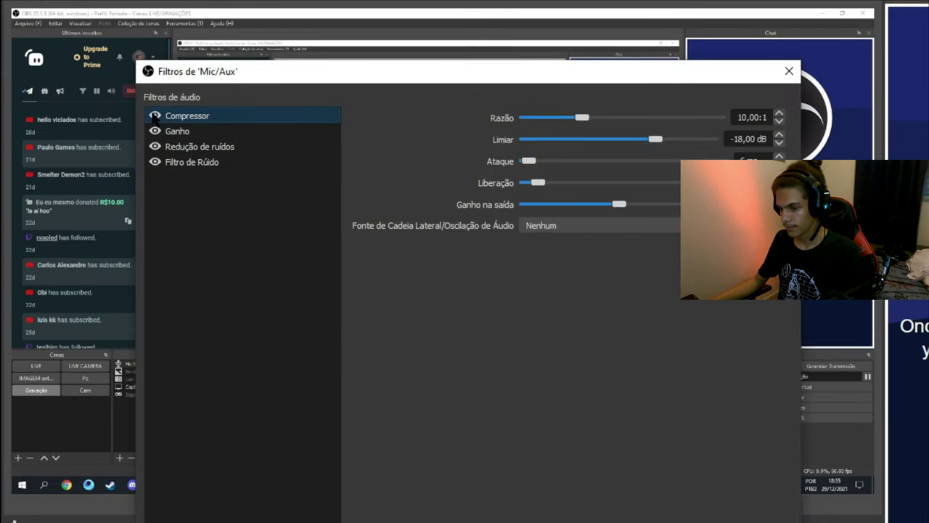
click(155, 131)
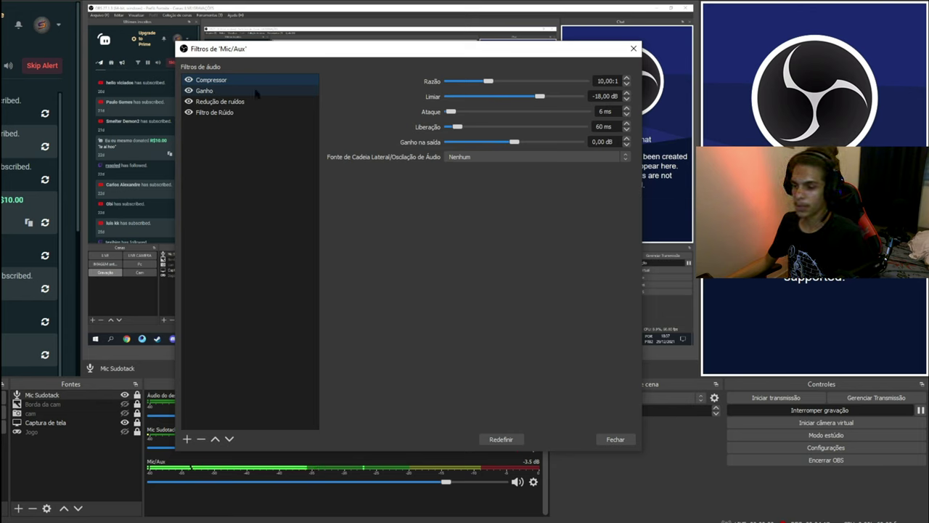
click(633, 50)
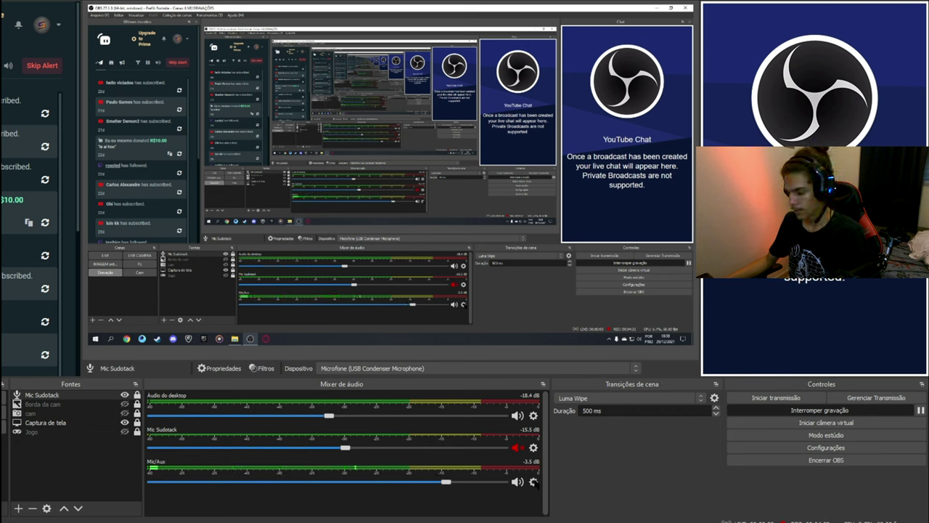
Step: Check the input devices selectable in the Mic/Aux properties and cancel without keeping any change
click(535, 481)
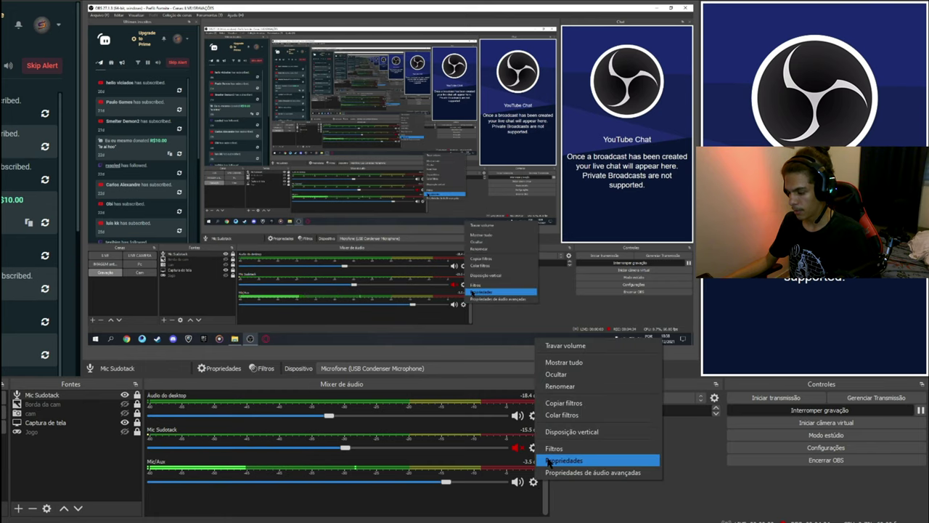
click(552, 459)
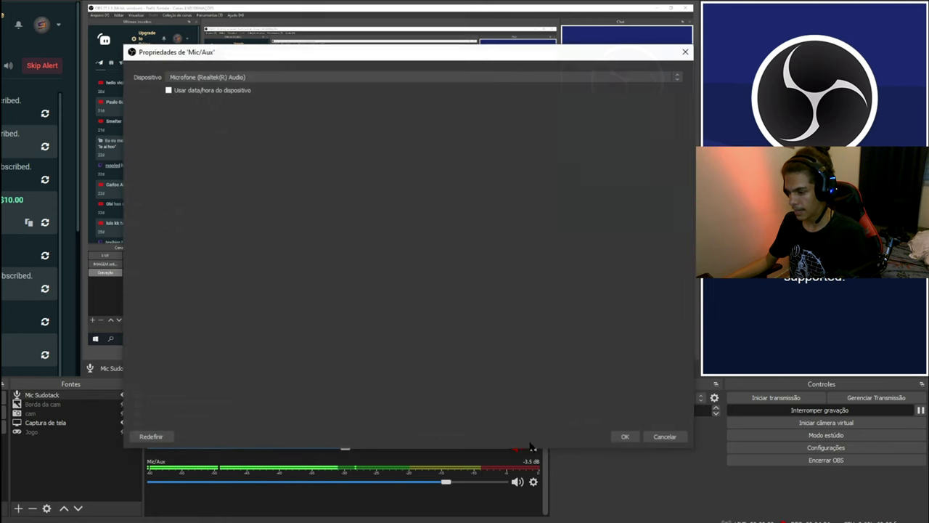
click(254, 78)
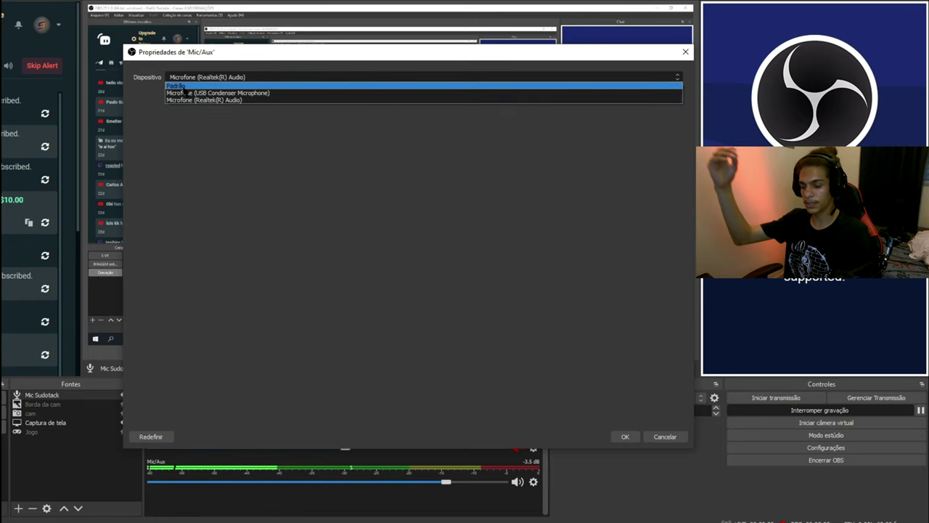
click(185, 93)
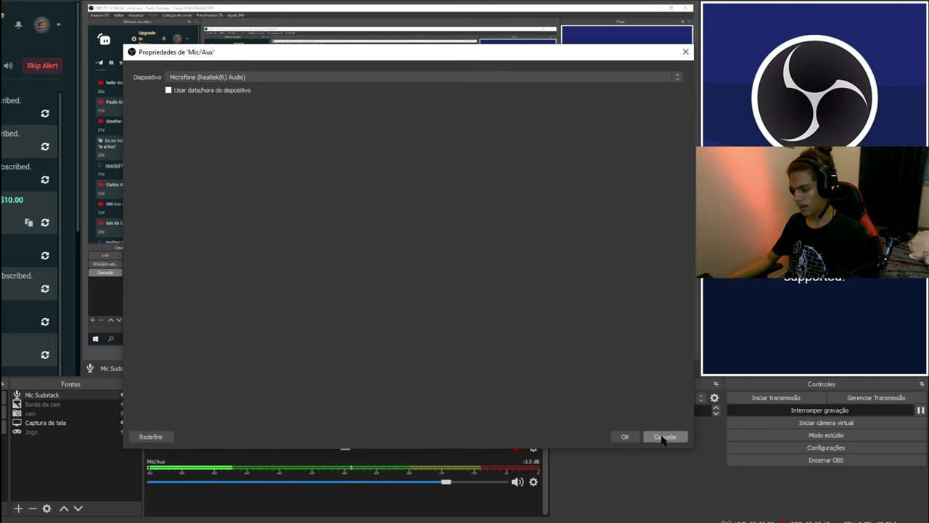
click(665, 436)
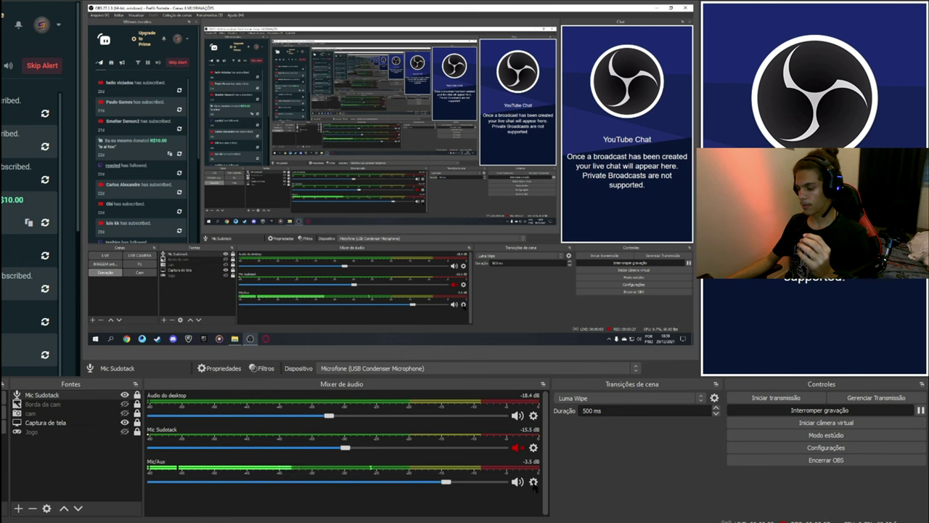
Step: Set the Mic/Aux audio monitoring to "Monitorar e enviar áudio" in the advanced audio properties and close them
click(534, 483)
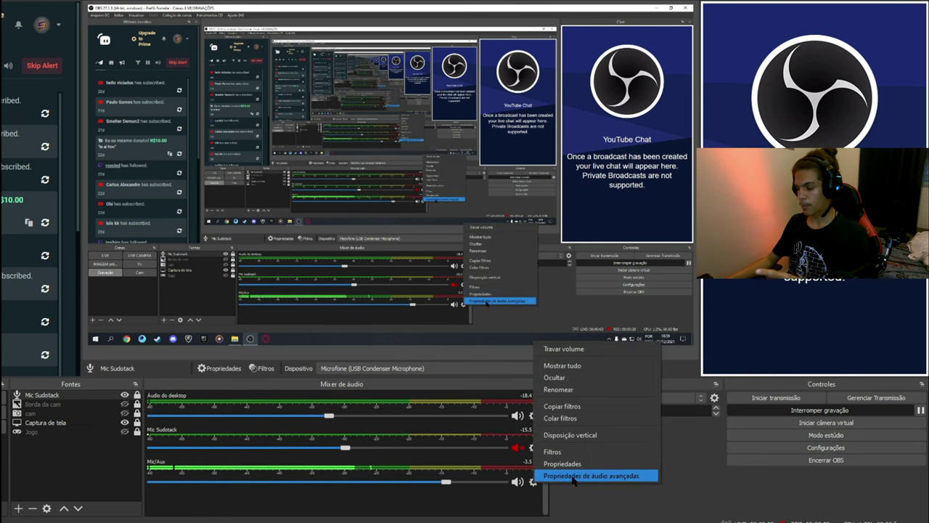
click(608, 476)
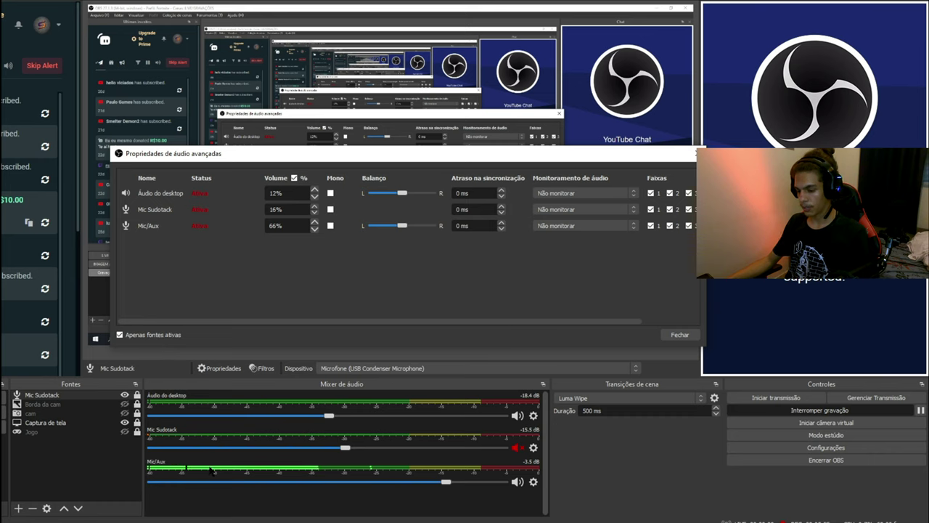
click(550, 227)
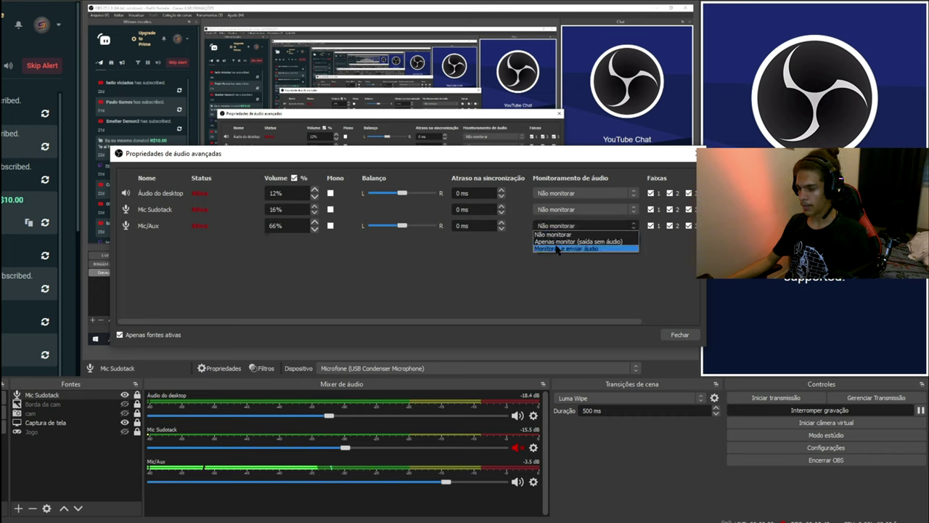
click(557, 249)
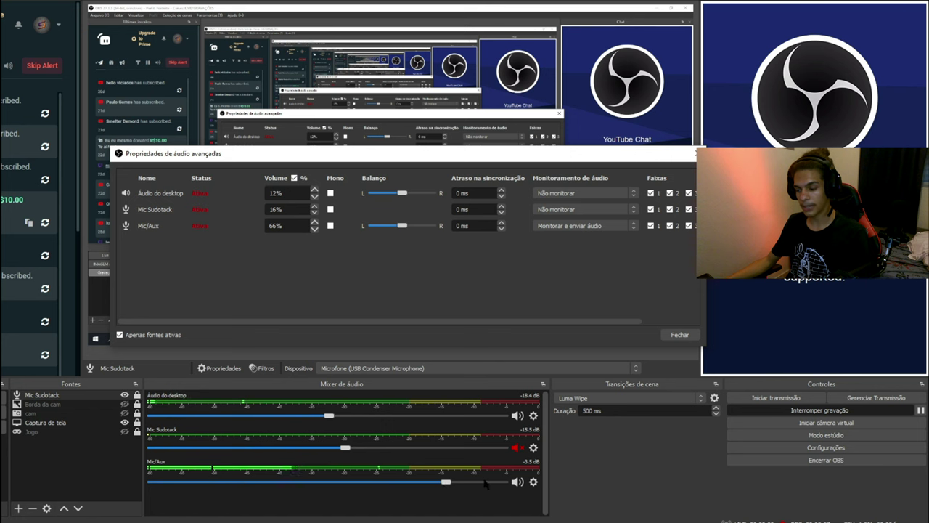
click(533, 498)
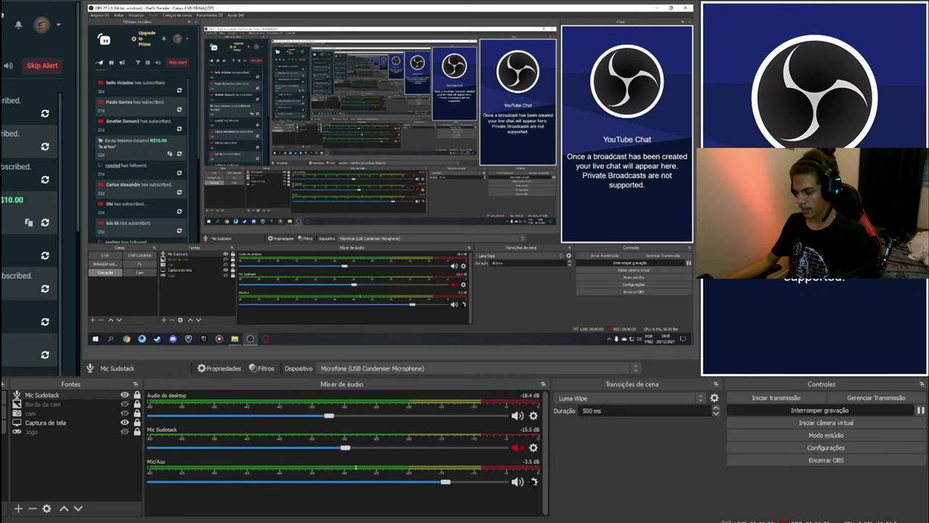
Step: Open the Mic/Aux filters, check which filter types can be added, and reset the Compressor filter to its defaults
click(534, 481)
click(548, 448)
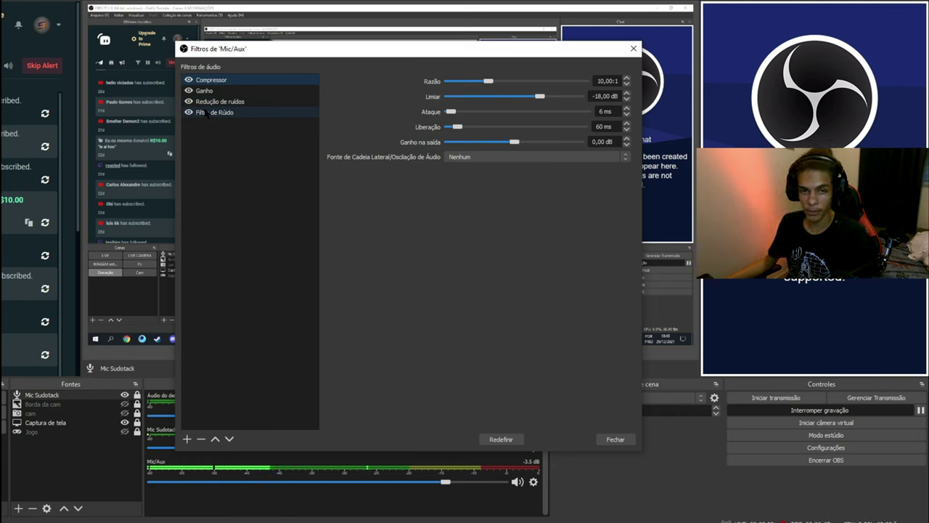
right_click(273, 155)
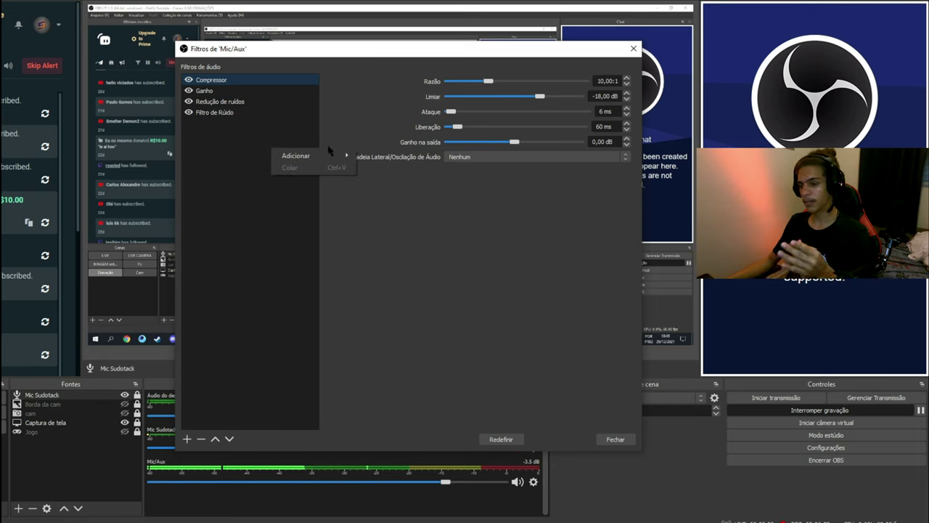
mouse_move(333, 154)
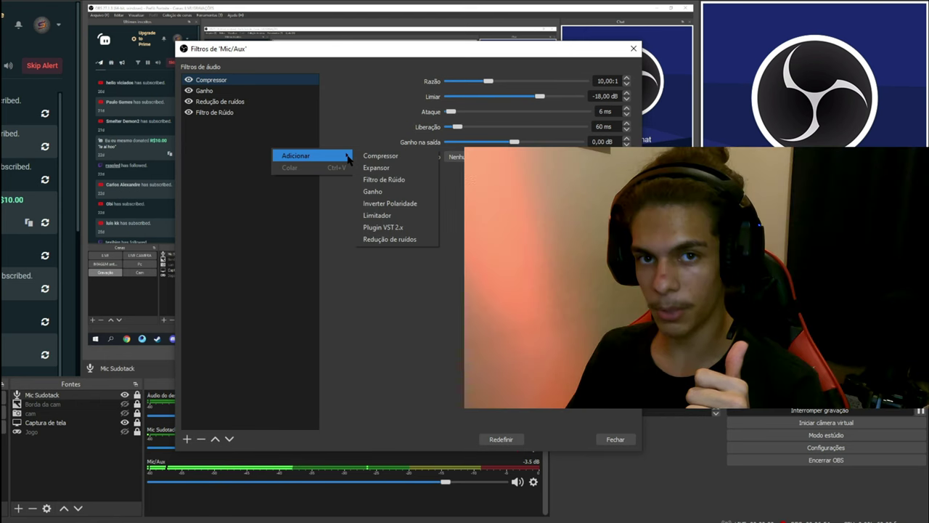
right_click(248, 162)
mouse_move(302, 168)
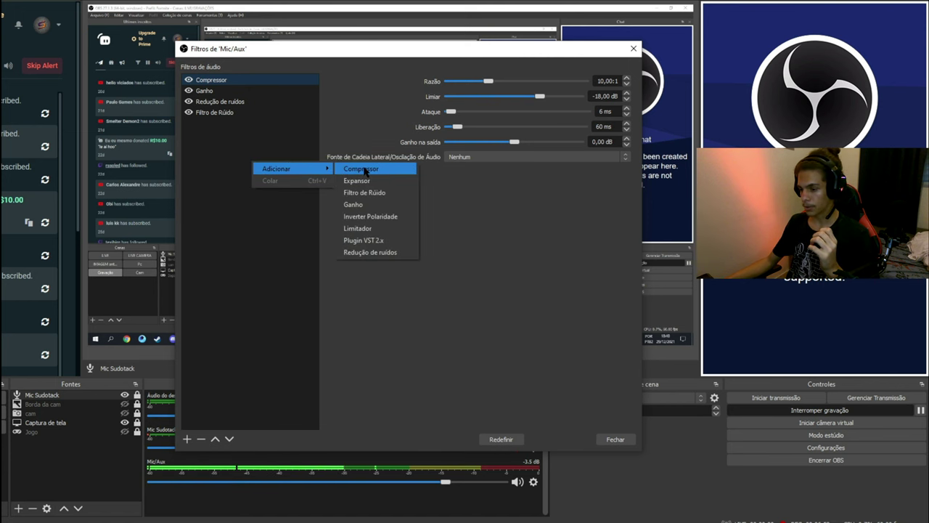
click(290, 78)
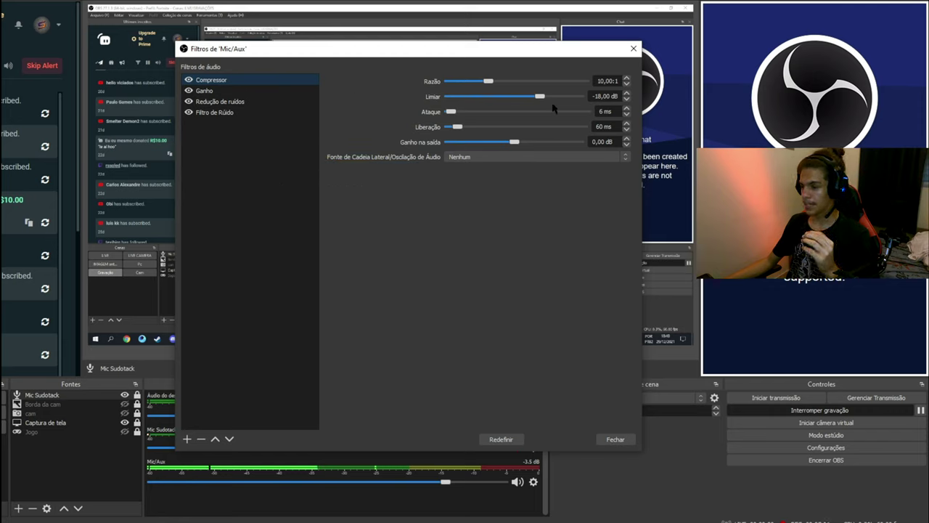
click(508, 441)
click(508, 440)
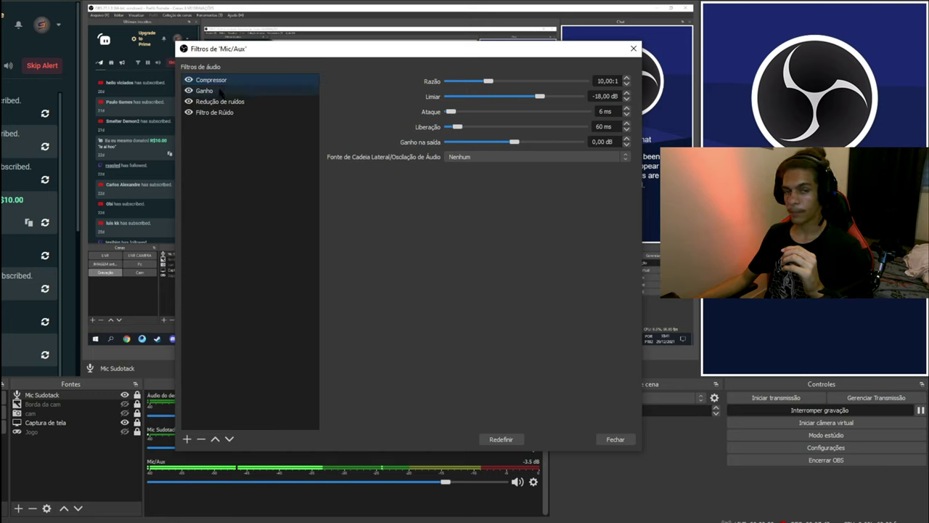
right_click(241, 141)
mouse_move(320, 146)
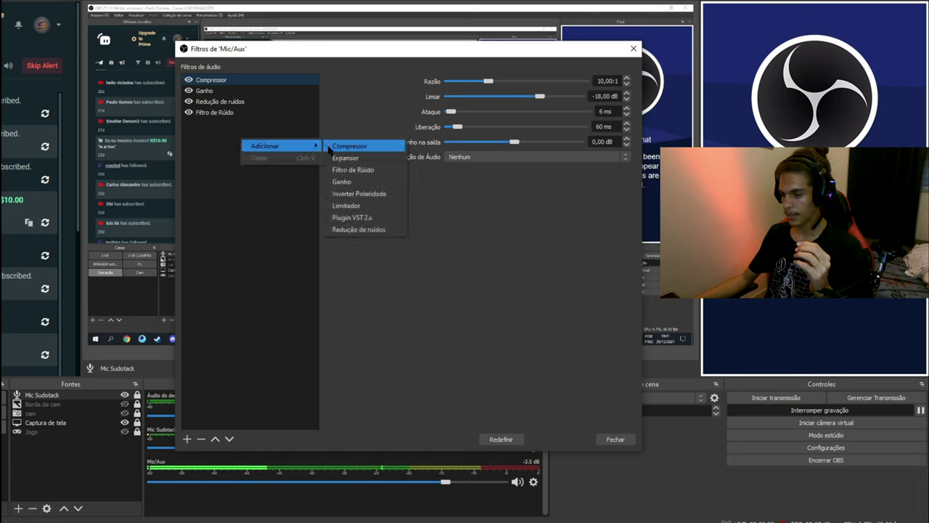
click(277, 193)
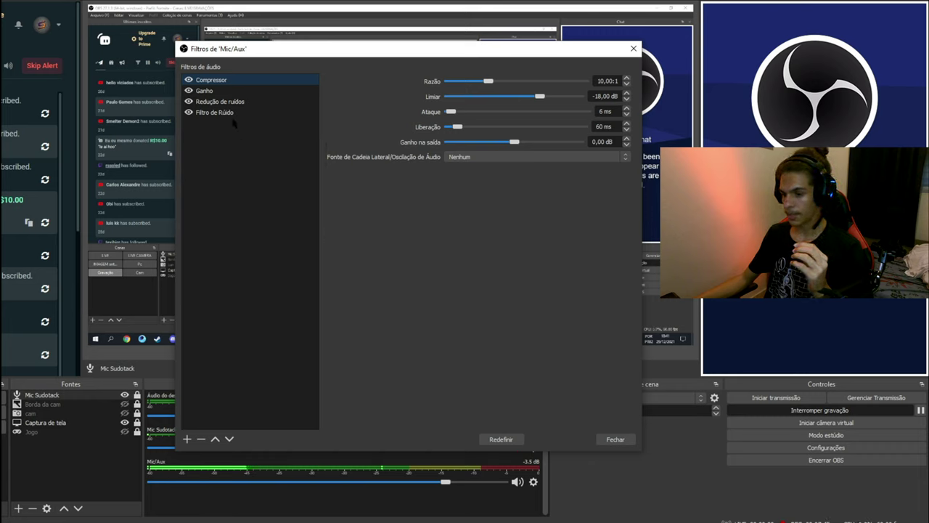
Step: Reset the Ganho filter to its default and set its gain to -3,50 dB
click(210, 90)
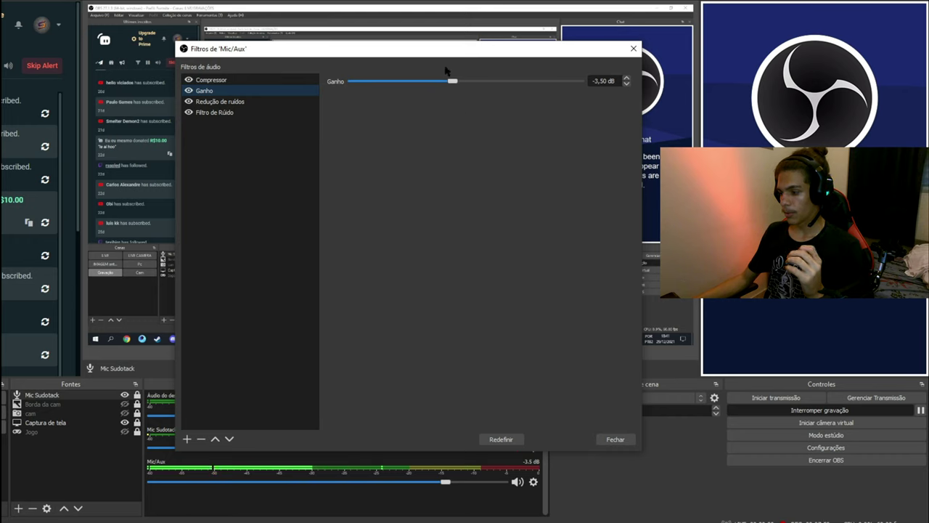
click(497, 440)
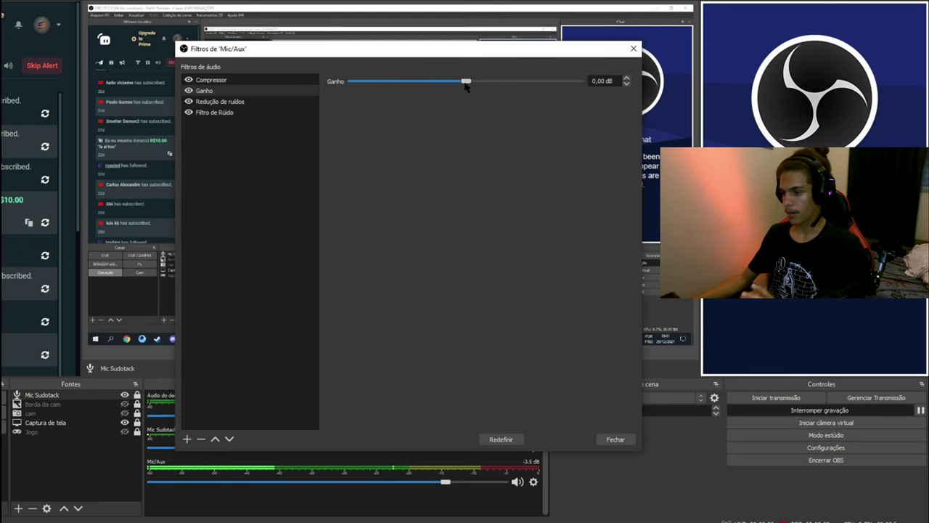
drag(466, 85, 456, 84)
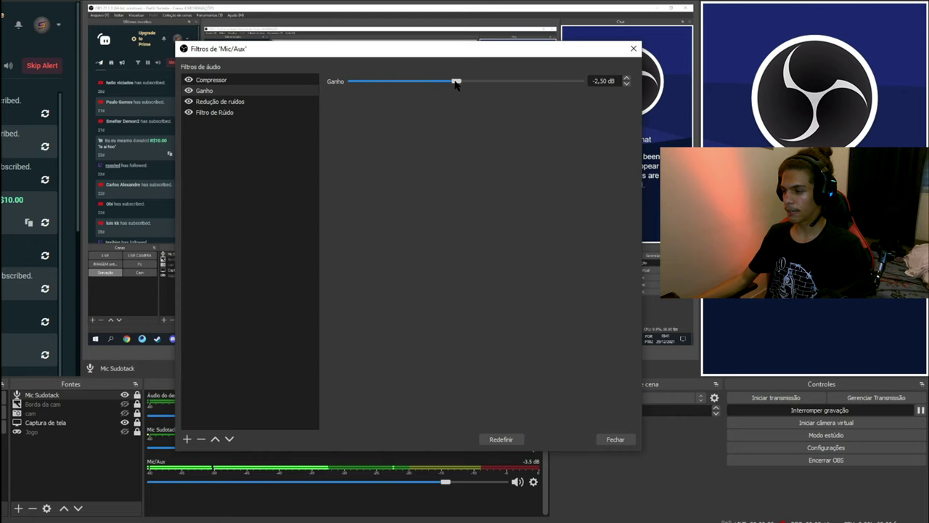
click(626, 84)
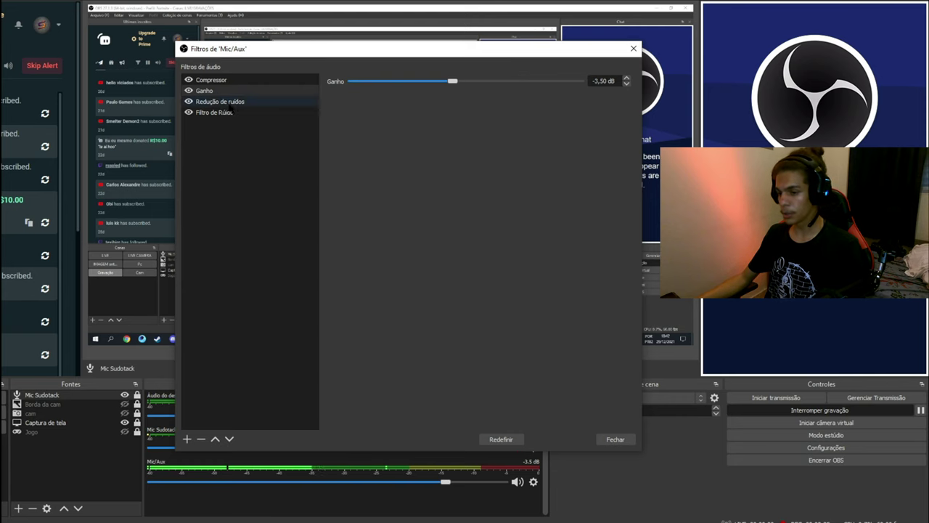
Step: Try the RNNoise method in the Redução de ruídos filter, and return it to Speex (baixo uso de CPU, qualidade baixa)
click(231, 105)
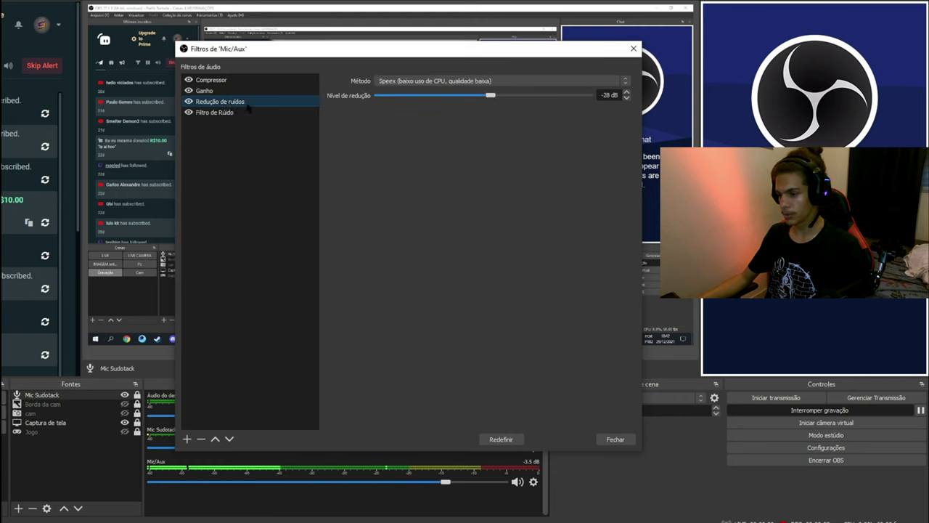
click(490, 82)
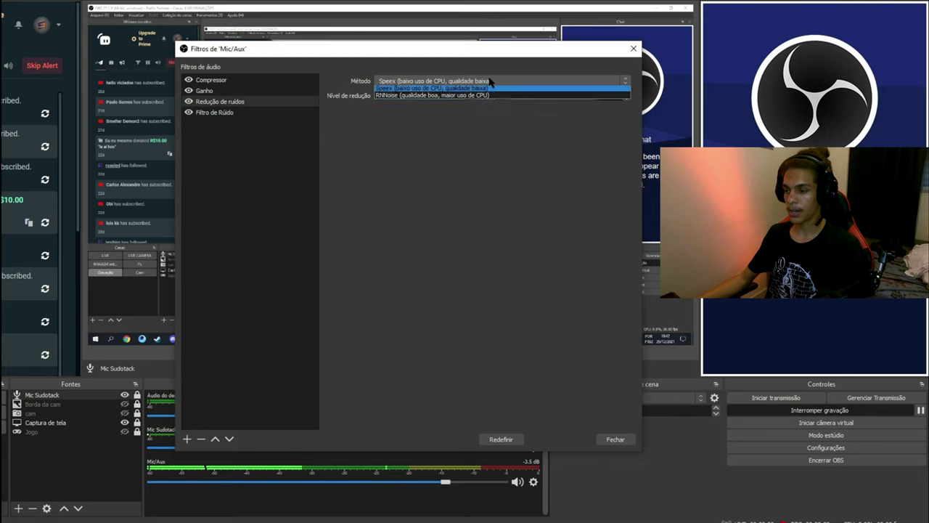
click(432, 96)
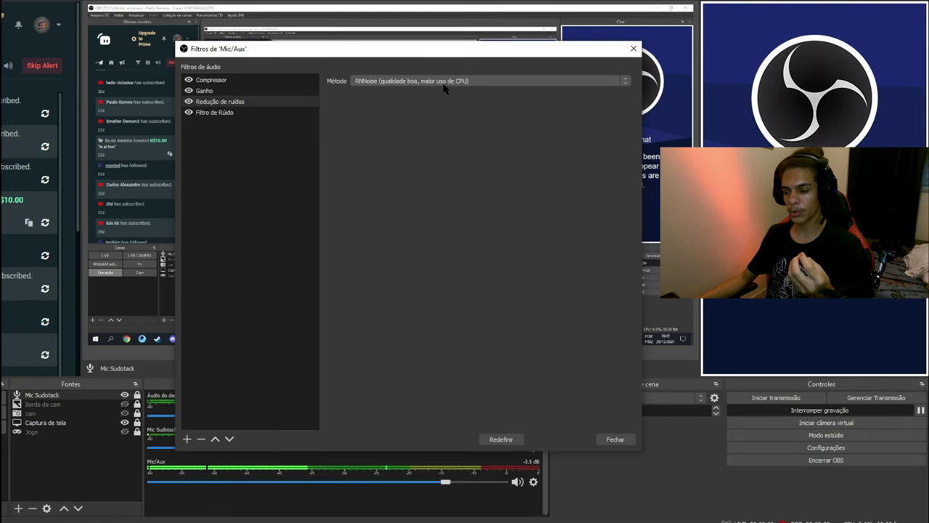
click(444, 82)
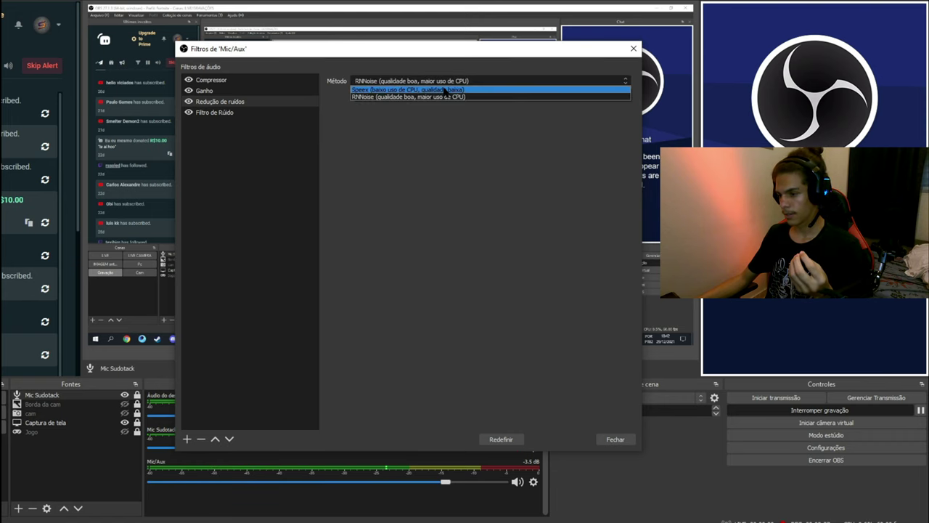
click(444, 89)
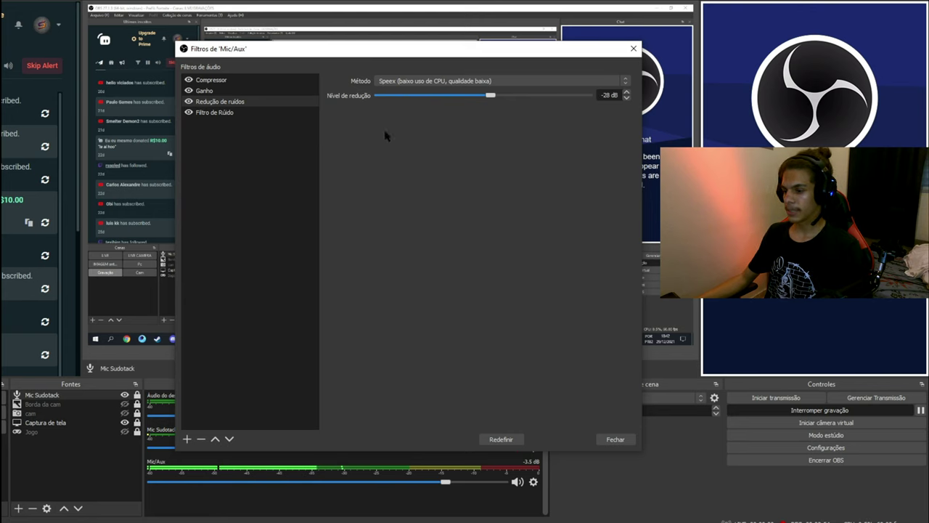
Step: Show the Filtro de Rúido settings and disable all four Mic/Aux filters to compare the sound
click(230, 115)
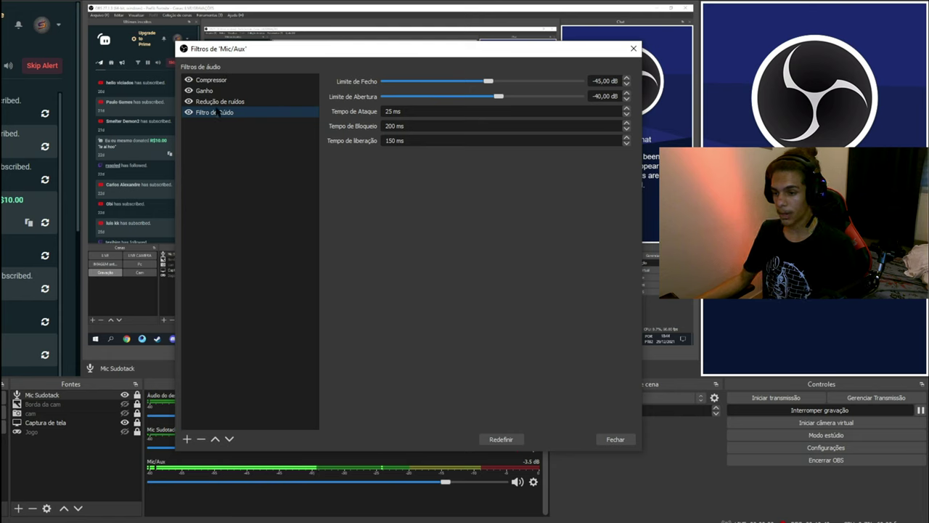
click(188, 91)
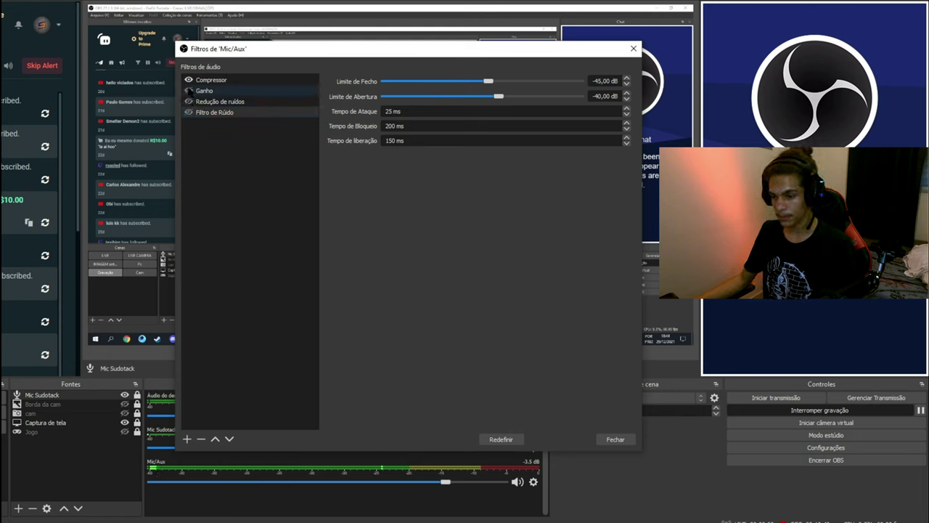
click(188, 80)
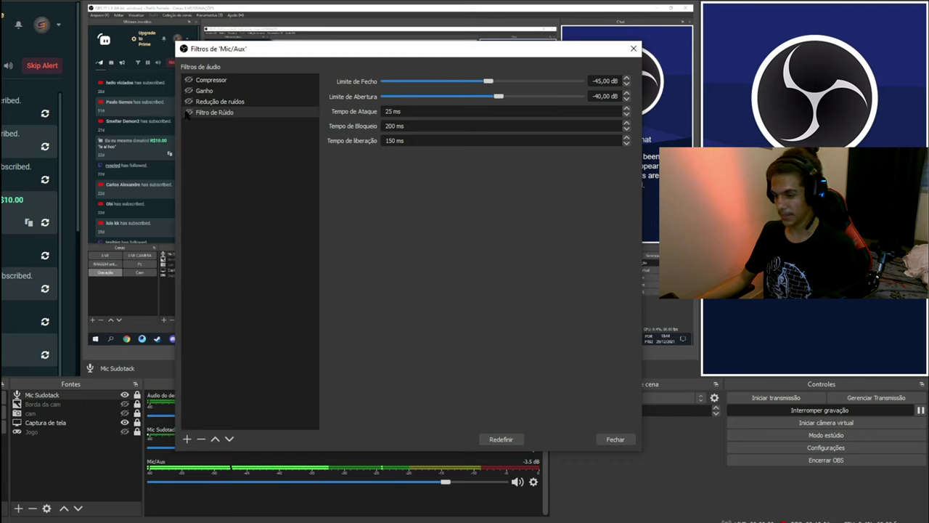
Step: Re-enable all four Mic/Aux filters and display the Filtro de Rúido settings
click(188, 113)
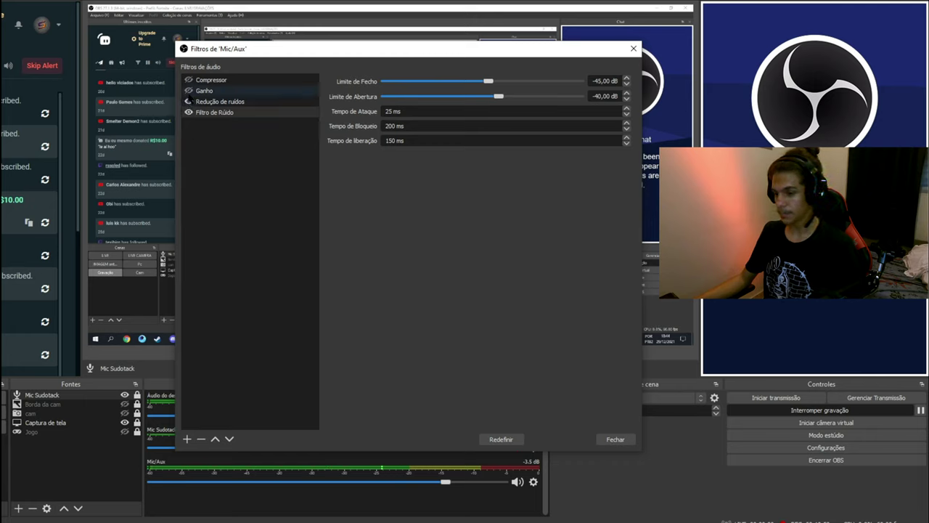
click(218, 102)
click(210, 90)
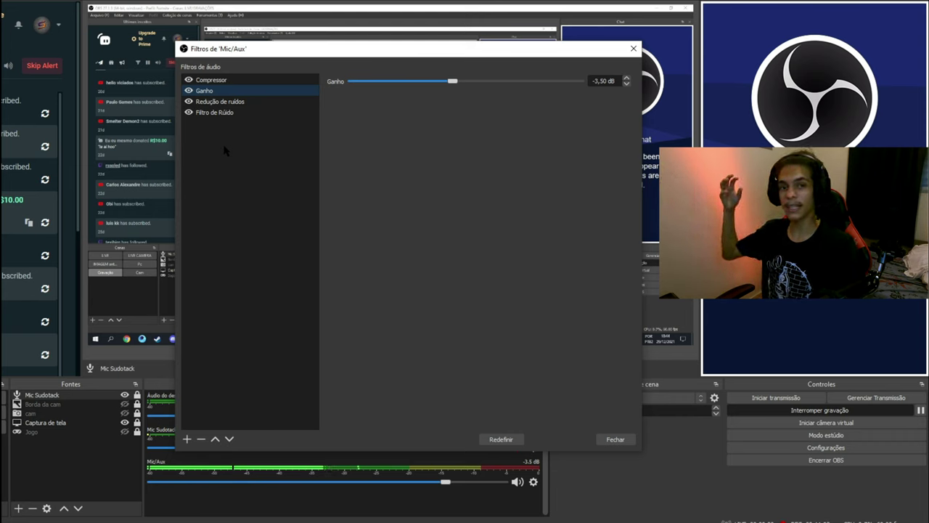
click(229, 114)
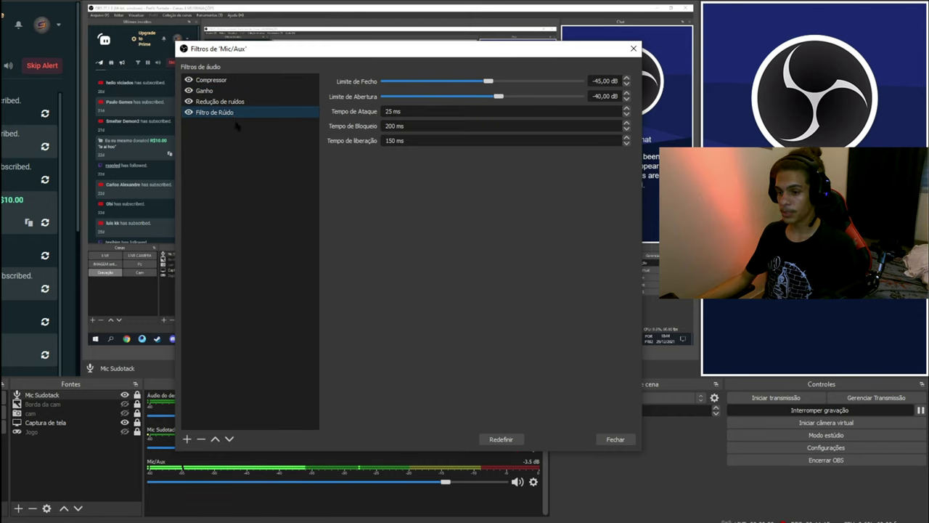